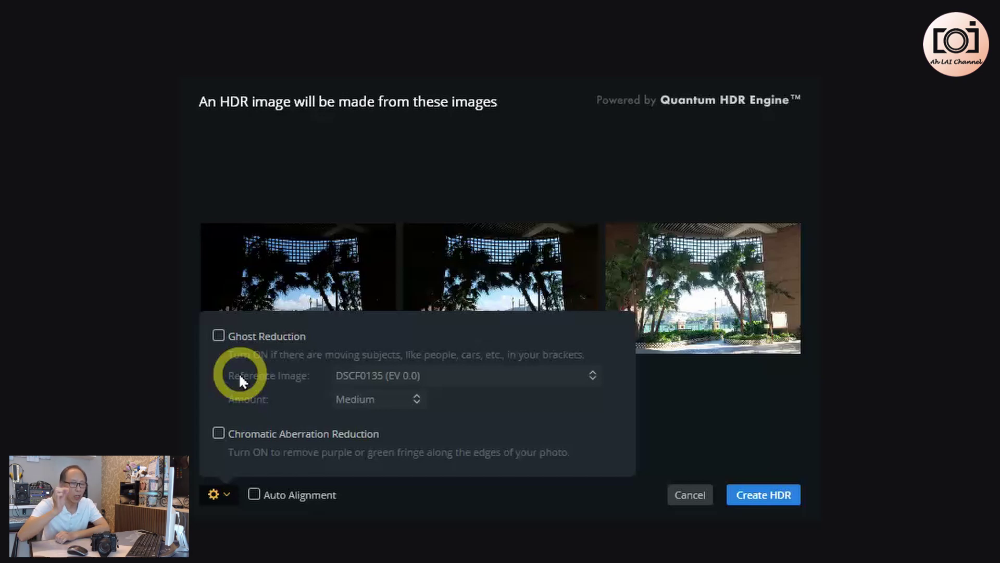
Create the HDR image from the three brackets with Medium Ghost Reduction, Chromatic Aberration Reduction and Auto Alignment enabled.
left_click(221, 335)
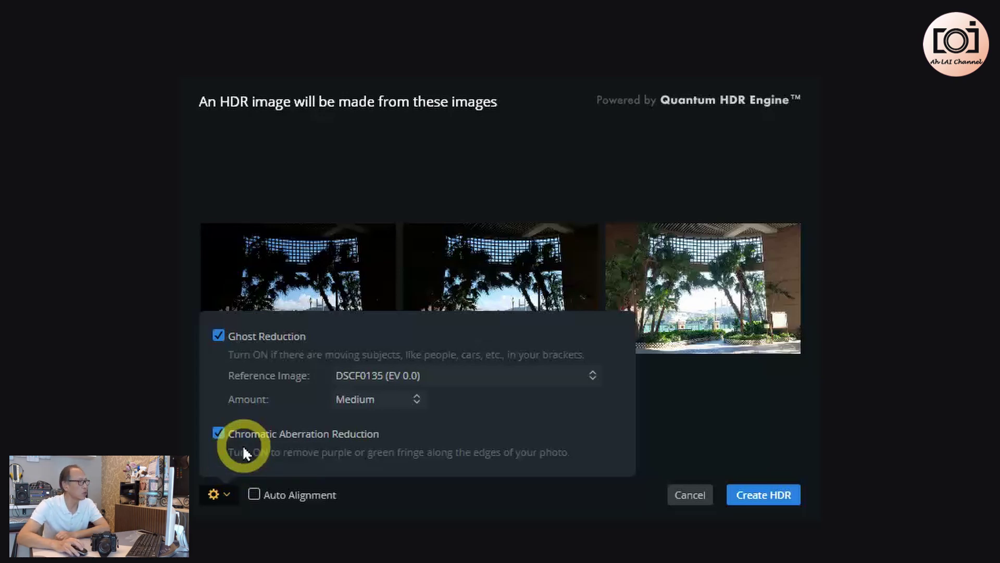
left_click(415, 402)
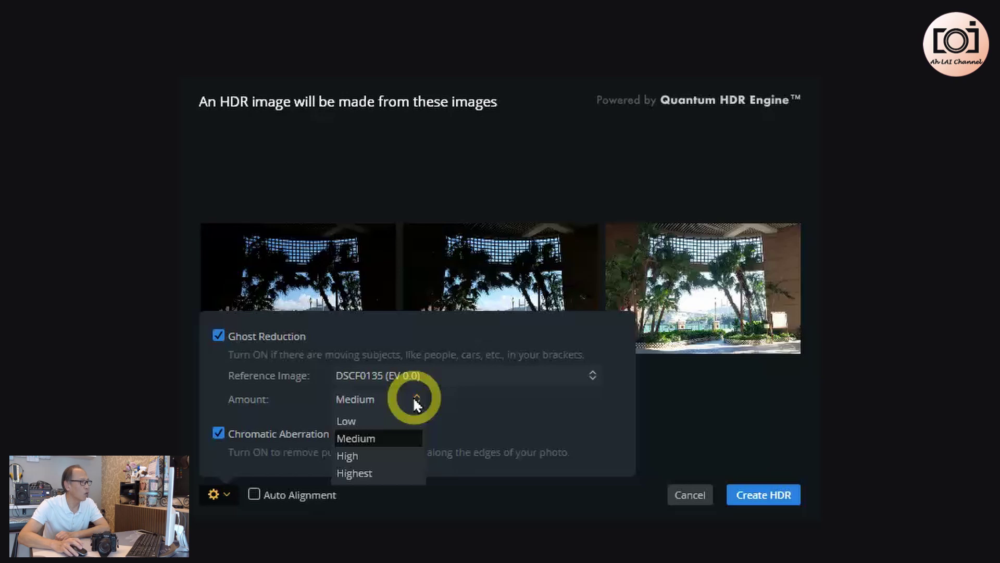
left_click(357, 438)
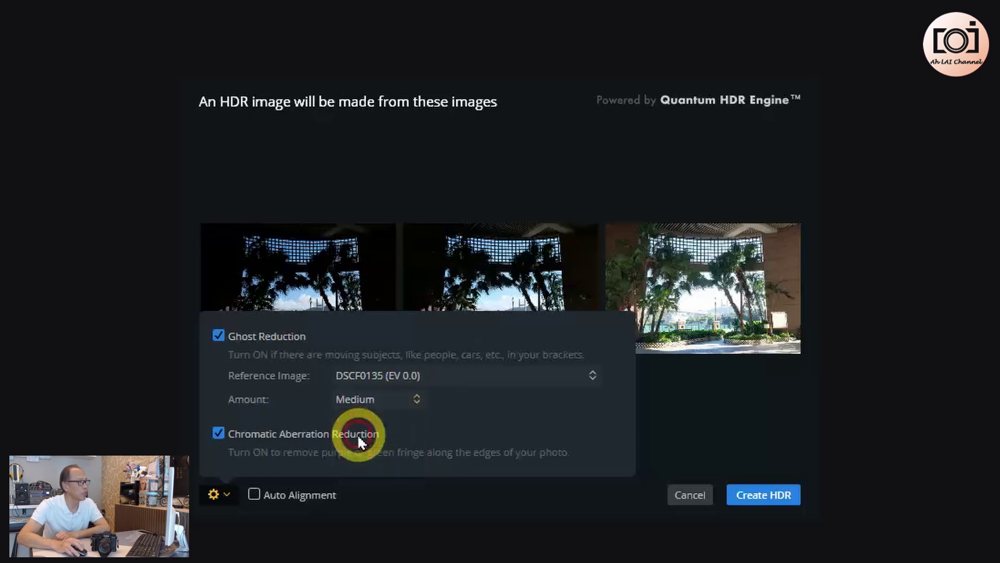
left_click(254, 493)
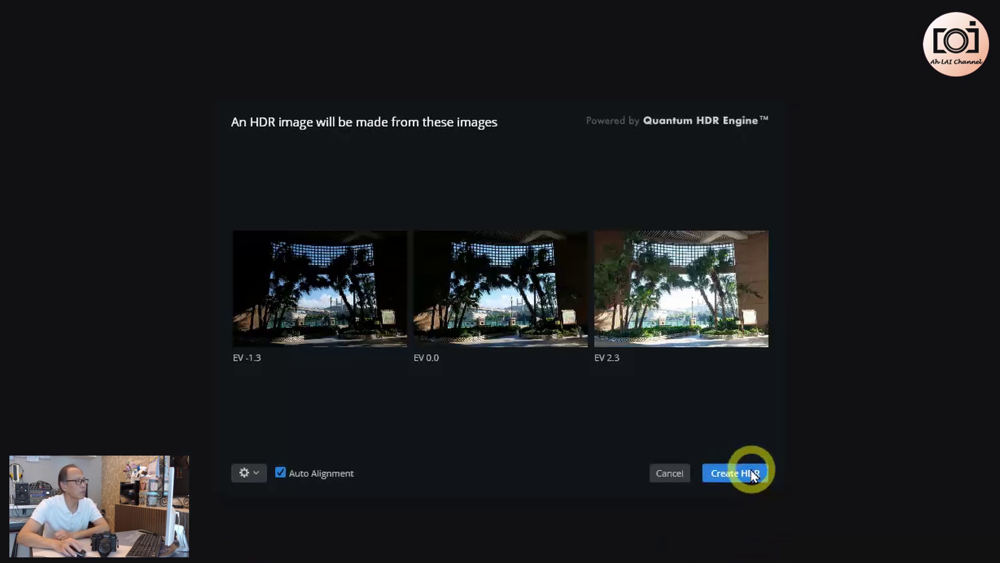
left_click(752, 474)
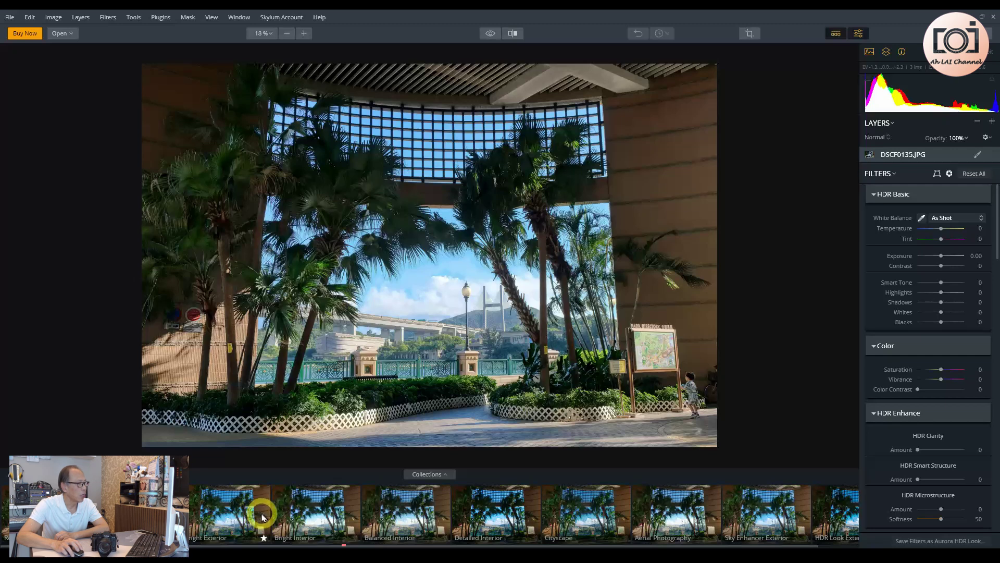
Apply the Detailed Interior look to the HDR image and set its amount to 73.
left_click(495, 515)
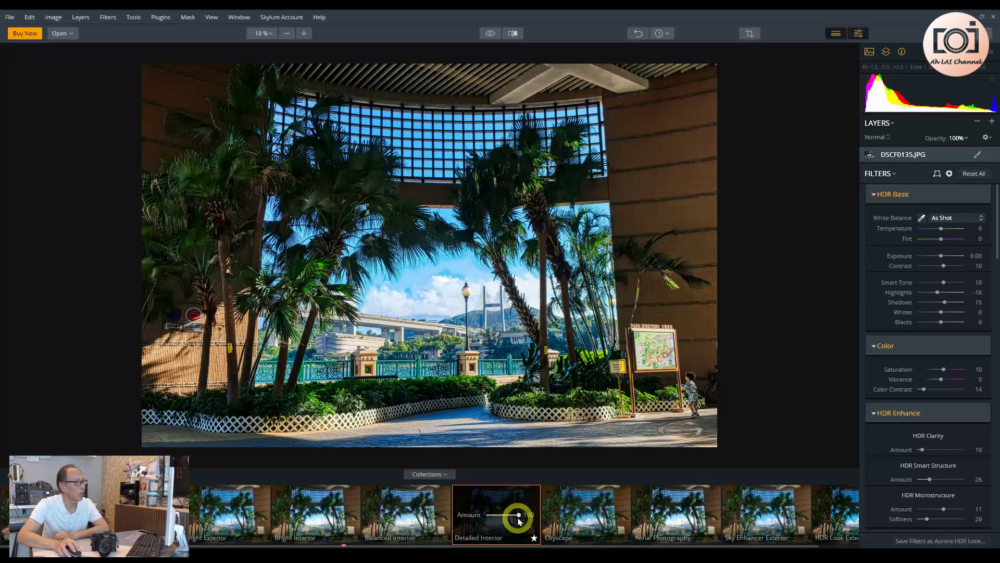
mouse_move(517, 519)
left_mouse_down()
mouse_move(498, 518)
mouse_move(511, 518)
left_mouse_up()
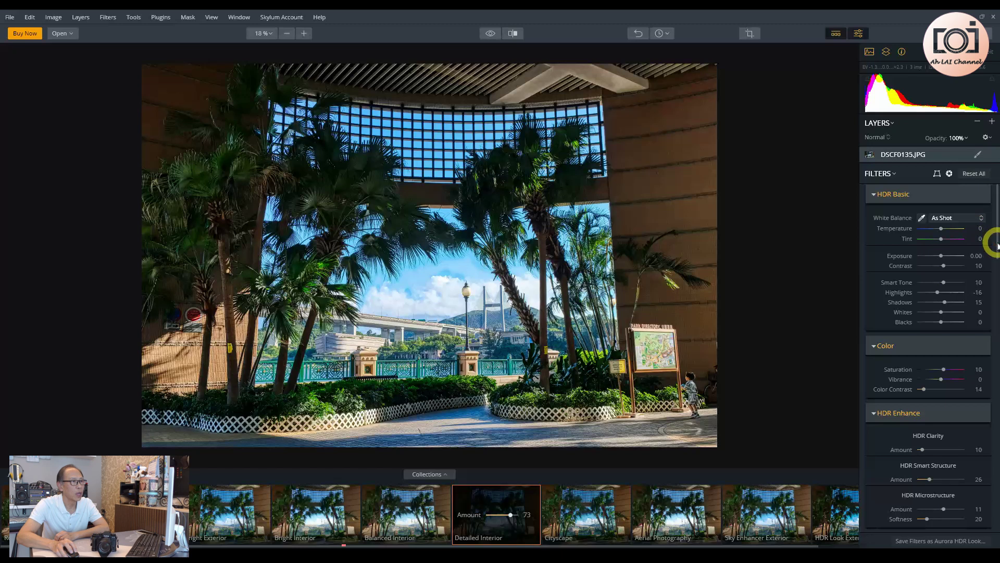
In HDR Basic, set Smart Tone to 50, Highlights to -56 and Shadows to 42.
left_click_drag(995, 242, 988, 208)
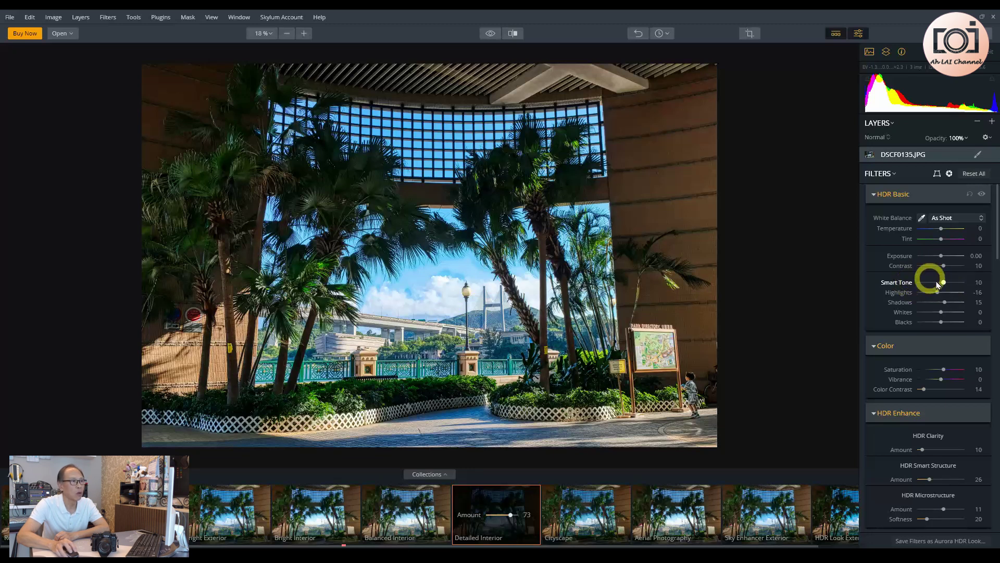
left_click_drag(946, 285, 956, 283)
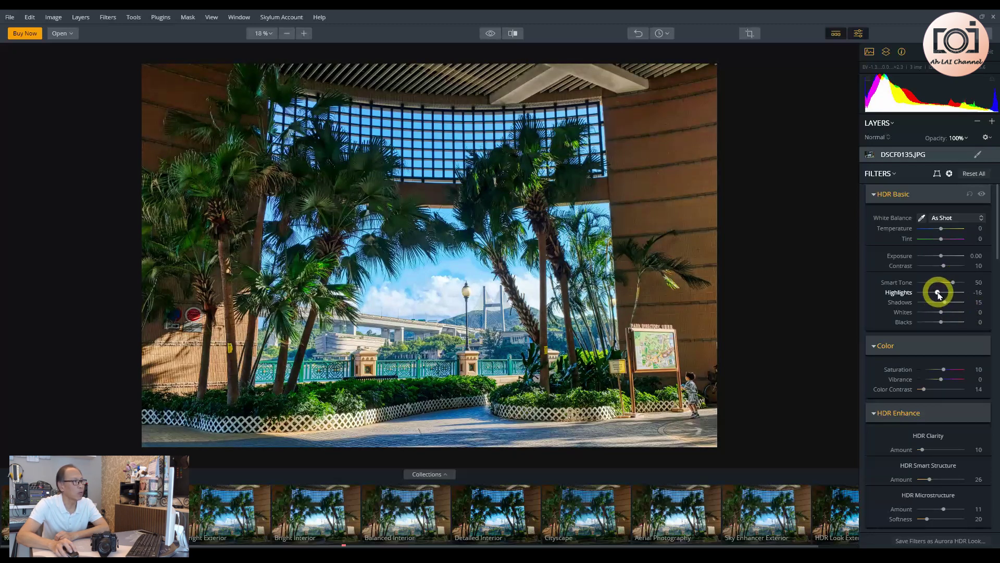
left_click_drag(938, 293, 929, 297)
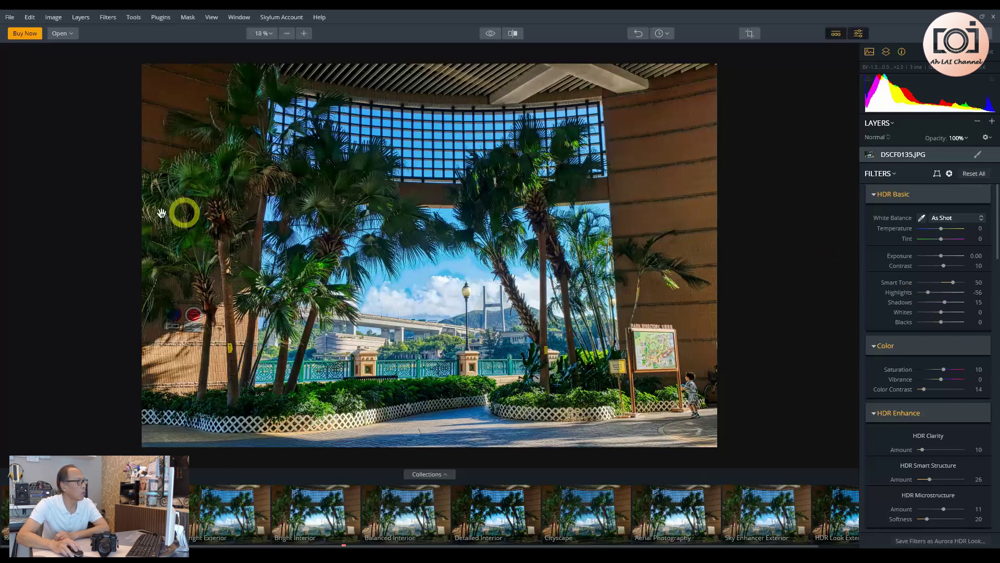
left_click_drag(944, 302, 951, 304)
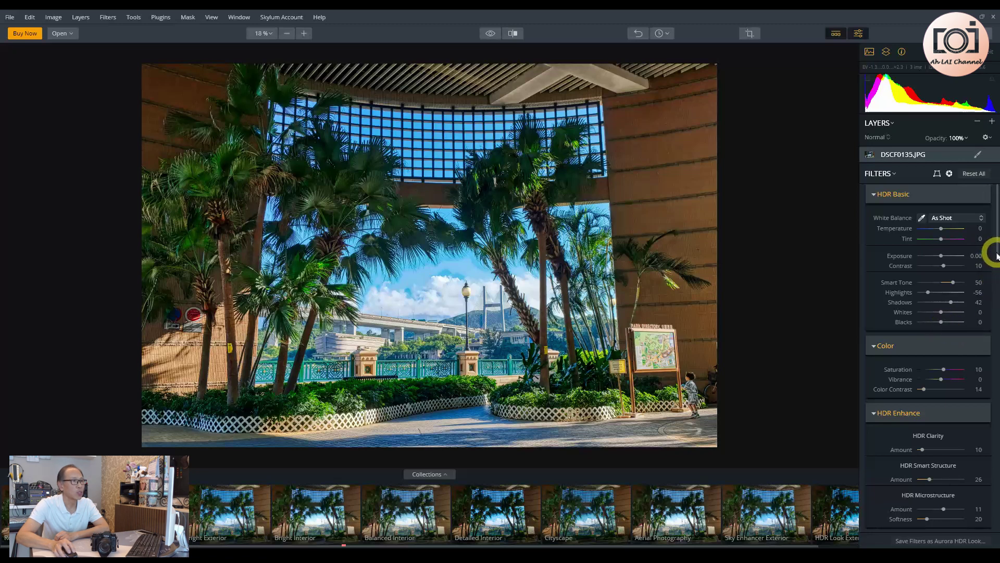
Set Shadows to 53 for the top part of the Adjustable Gradient filter.
scroll(997, 261, "down", 1)
left_click_drag(997, 259, 998, 292)
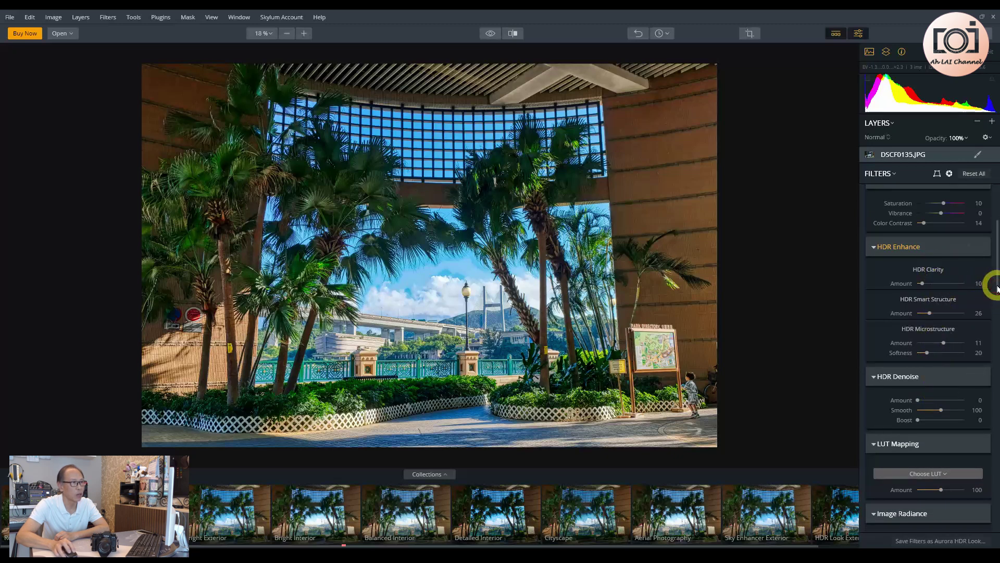
left_click_drag(997, 290, 998, 414)
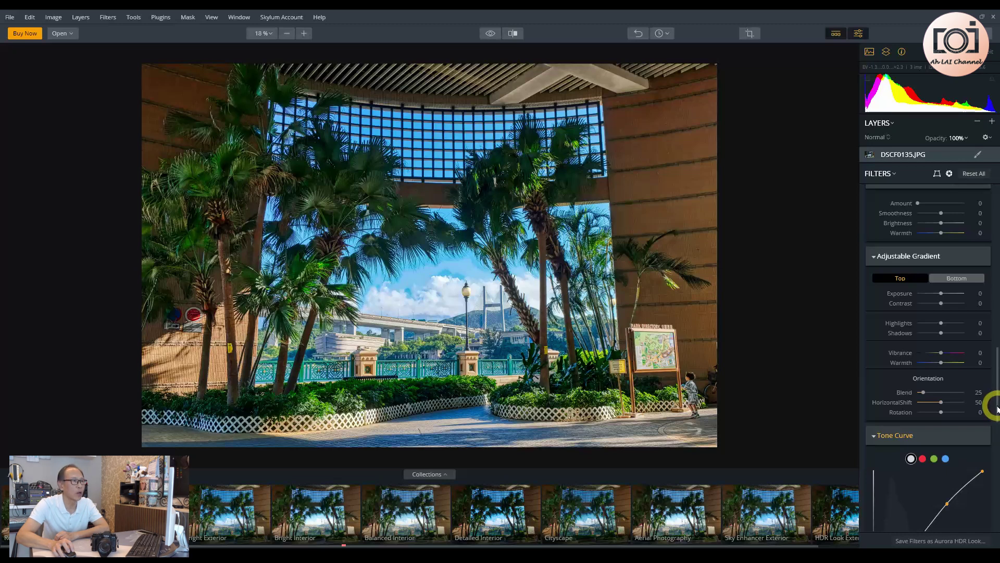
left_click(903, 282)
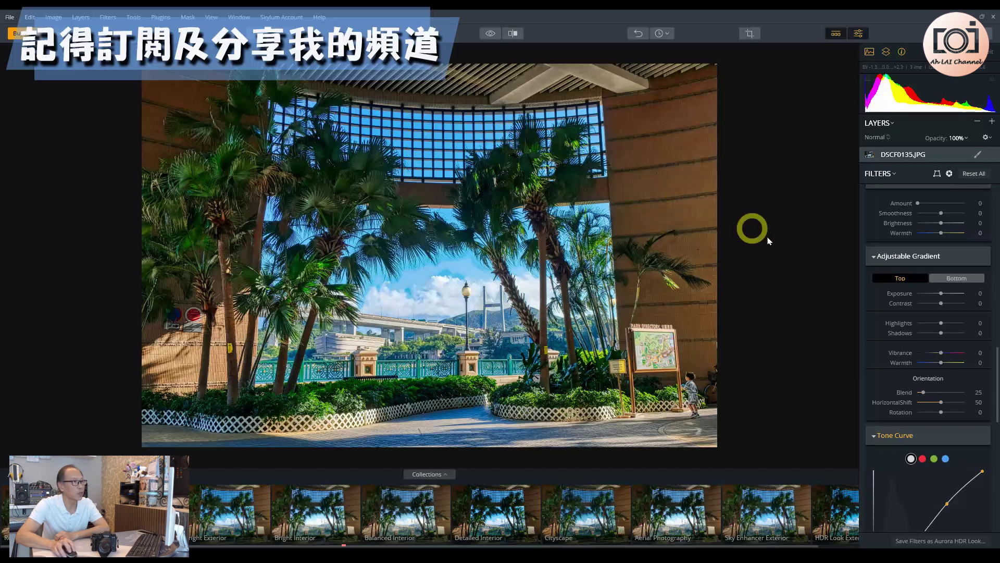
left_click_drag(942, 334, 955, 338)
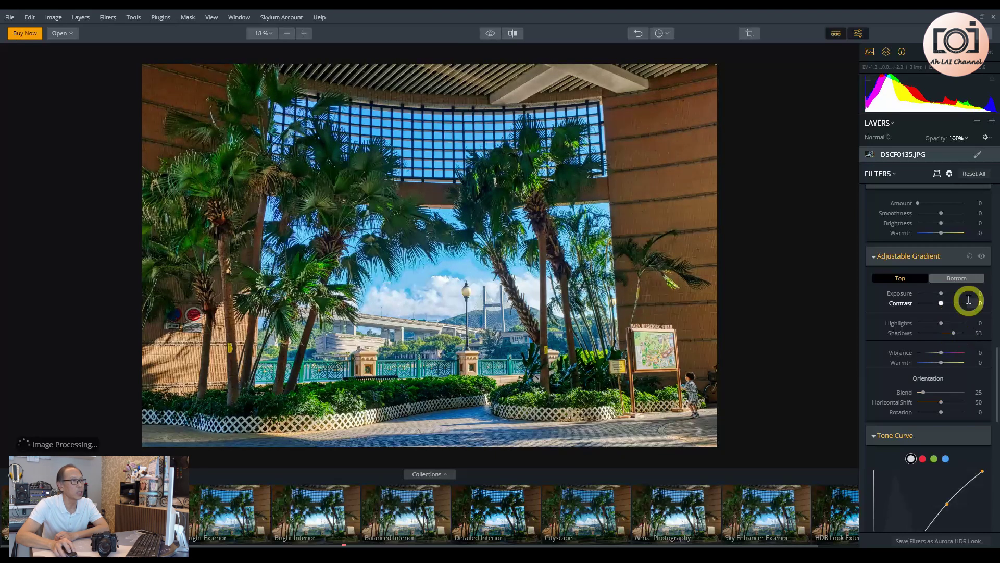
For the bottom part of the Adjustable Gradient, set Exposure to -33, Highlights to -49 and Shadows to 24.
left_click(961, 277)
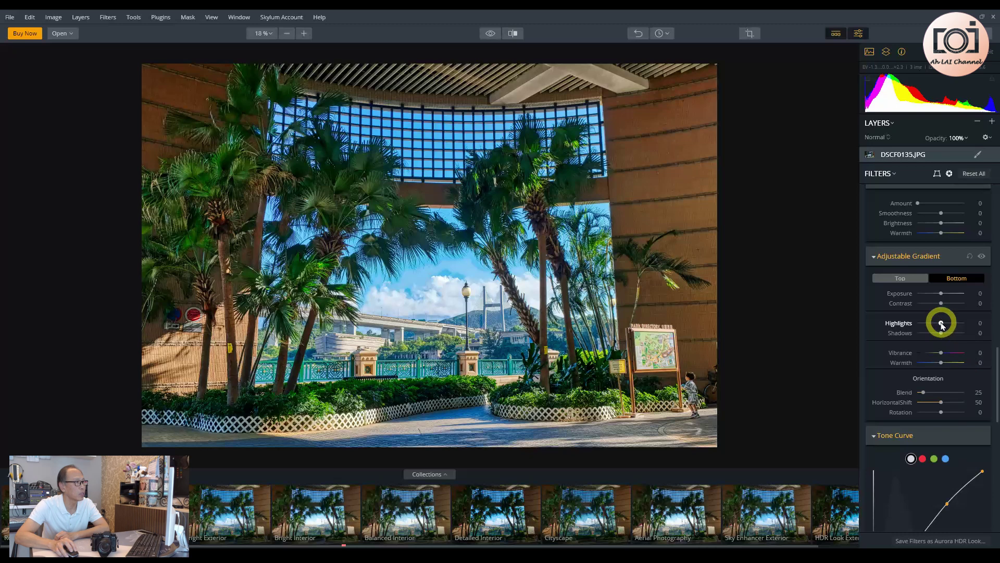
left_click_drag(942, 323, 935, 296)
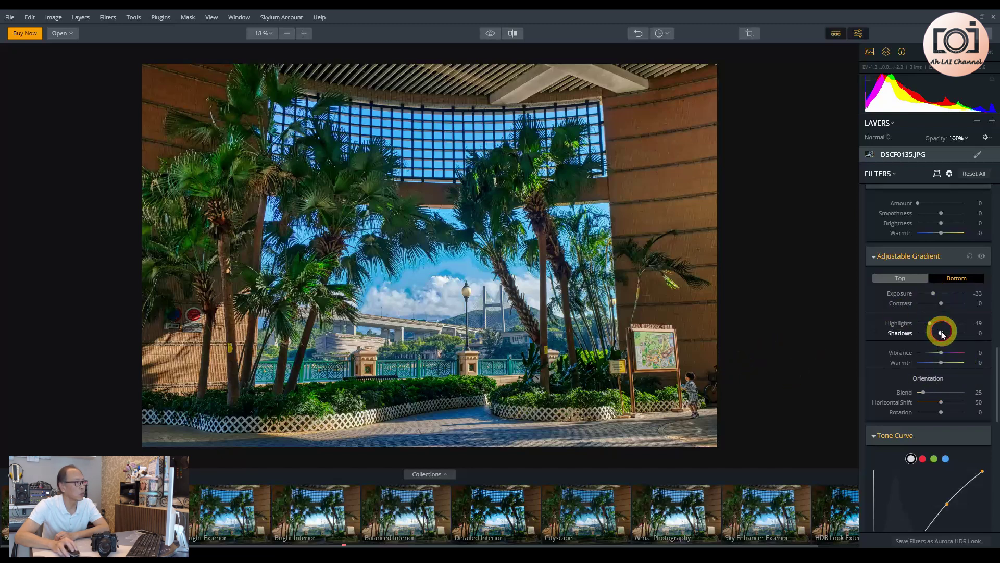
left_click_drag(943, 334, 948, 337)
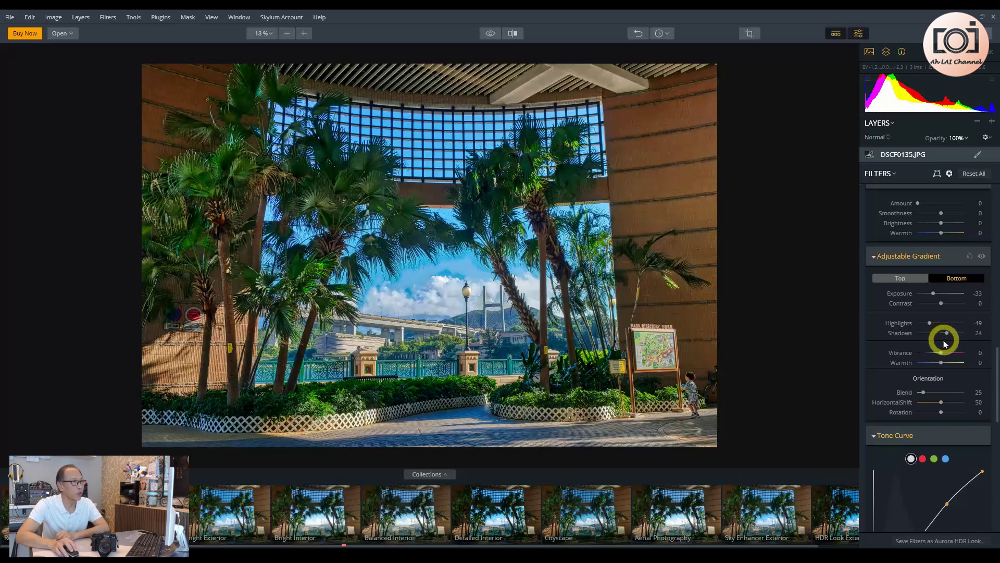
Inspect the palms, bridge and lamp post at 100% zoom and return to the full image view.
left_click_drag(997, 355, 993, 190)
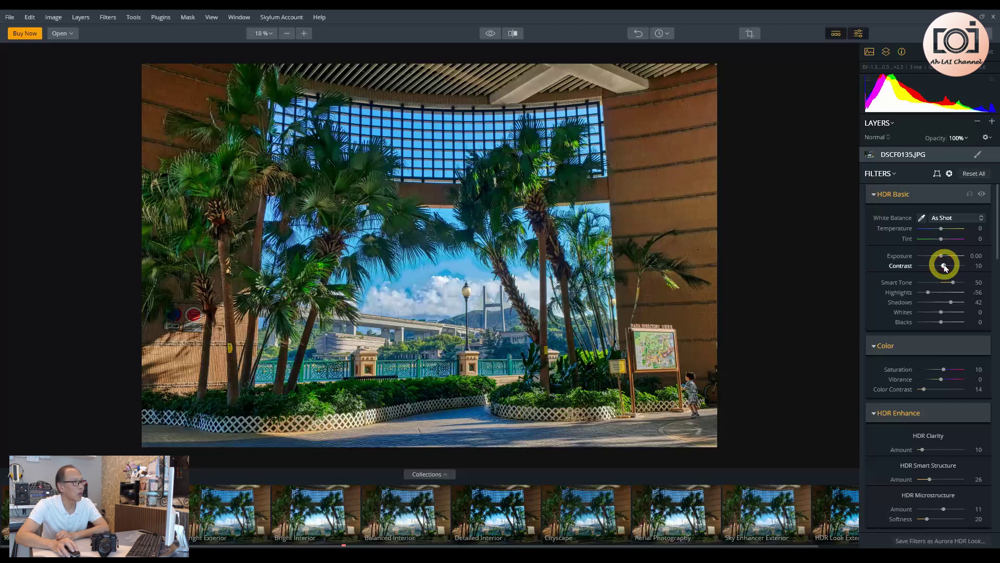
left_click_drag(944, 266, 946, 267)
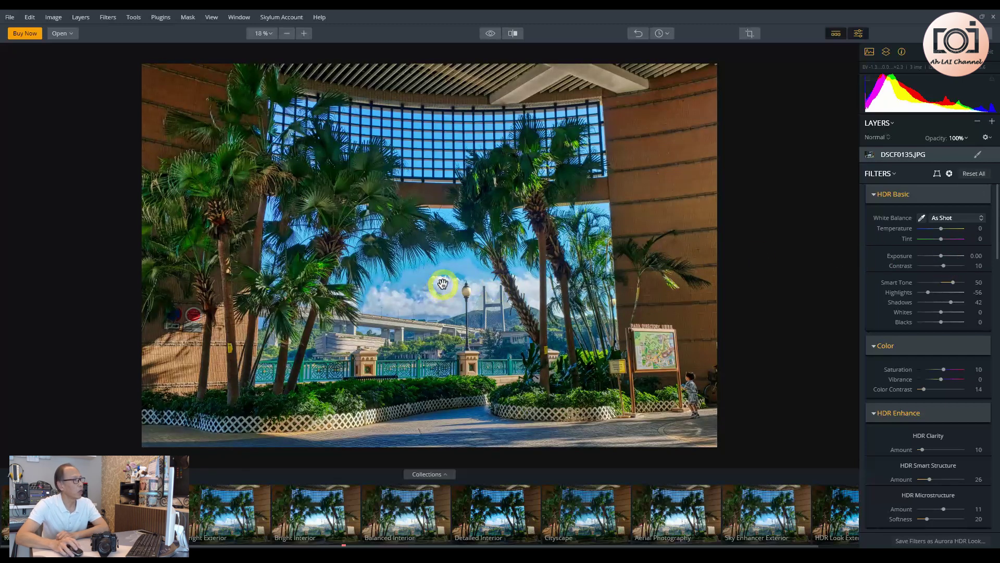
left_click(323, 252)
left_click_drag(324, 252, 417, 219)
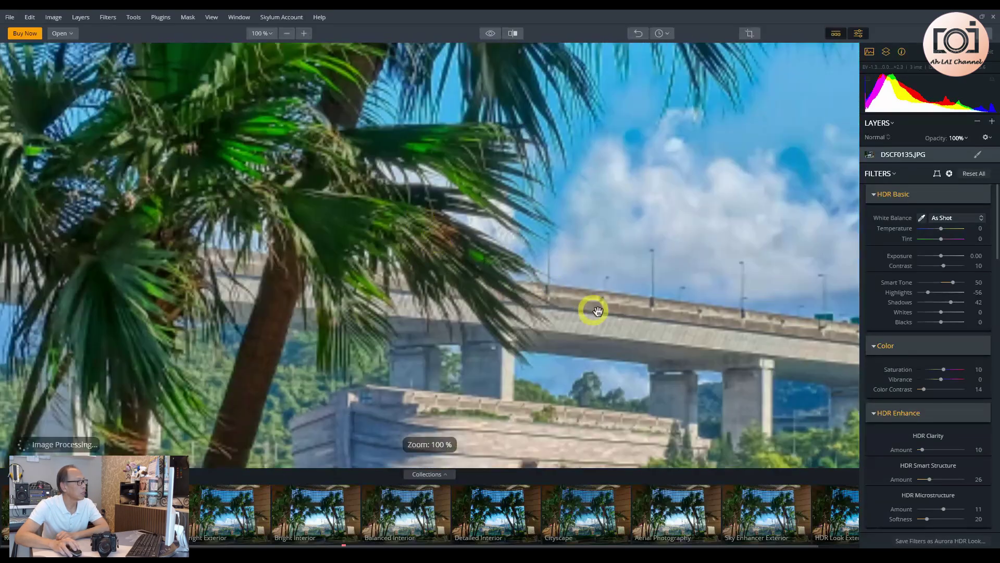
left_click_drag(621, 326, 478, 270)
left_click_drag(690, 357, 471, 290)
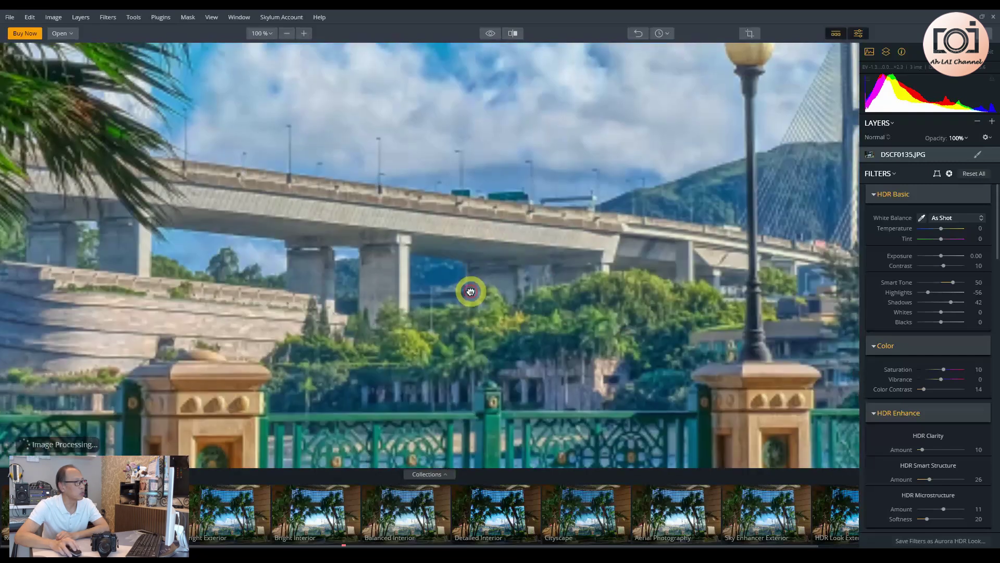
left_click_drag(719, 360, 424, 368)
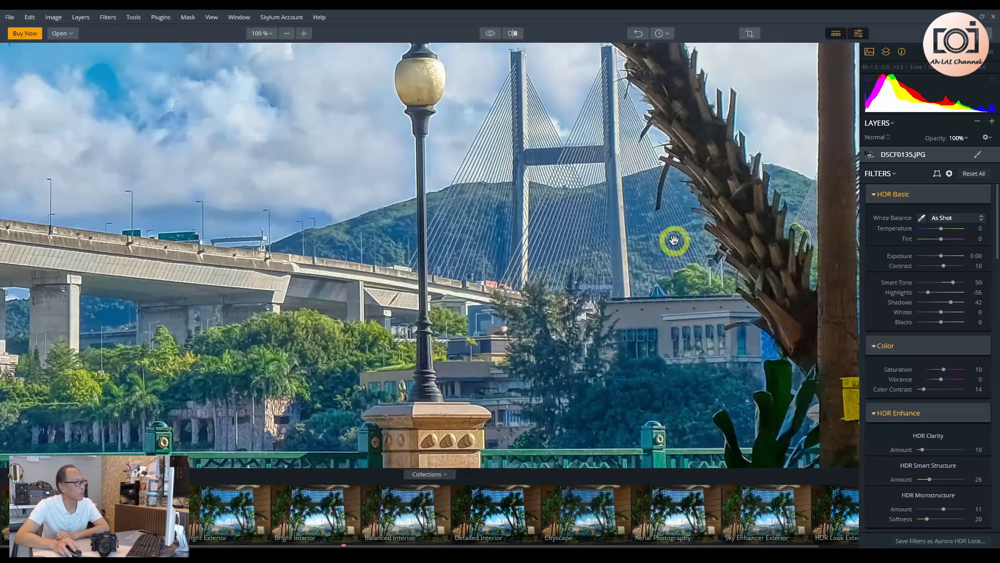
left_click_drag(683, 232, 409, 288)
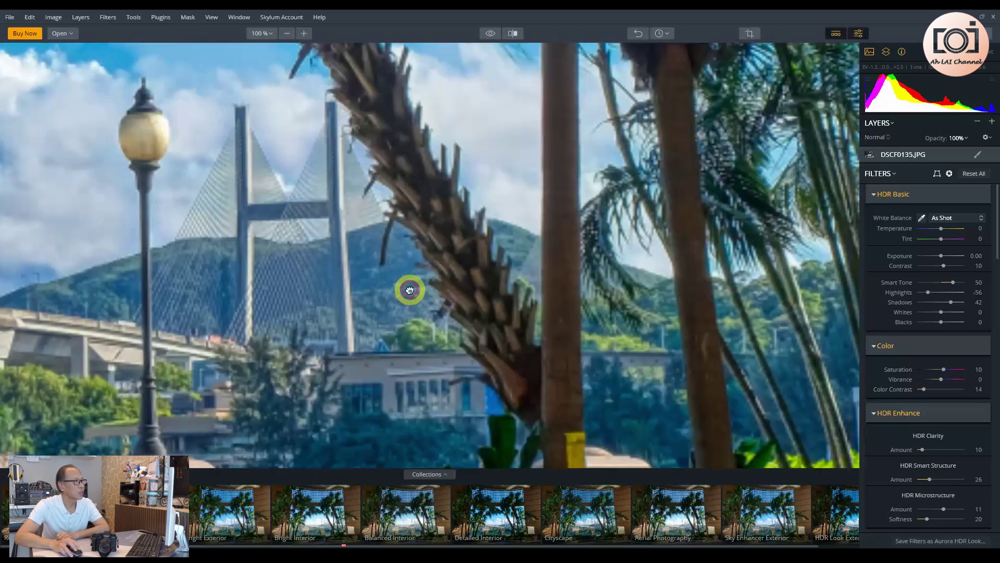
double_click(440, 256)
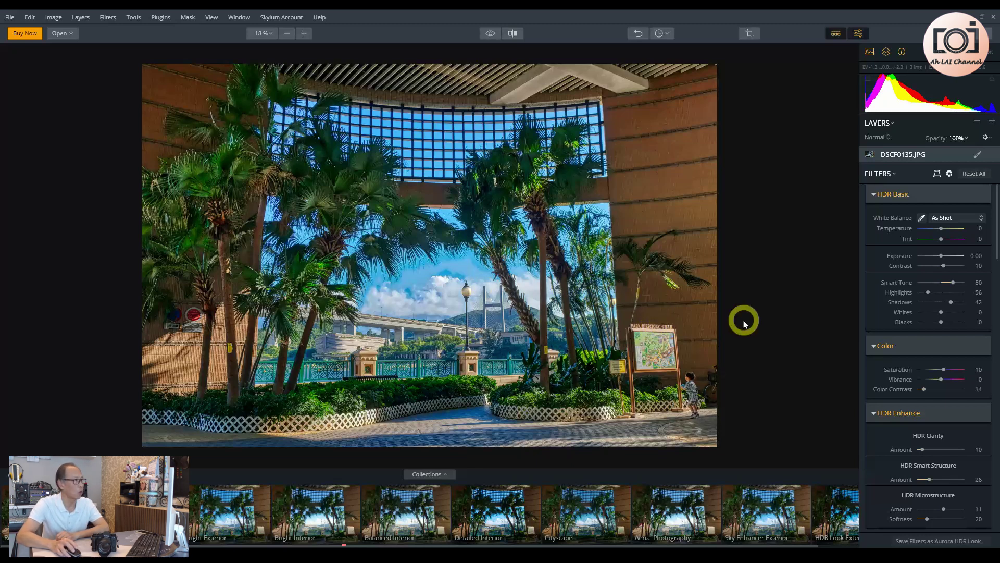
Compare the original and edited image by sweeping the before/after divider across it, and close the comparison.
left_click(512, 34)
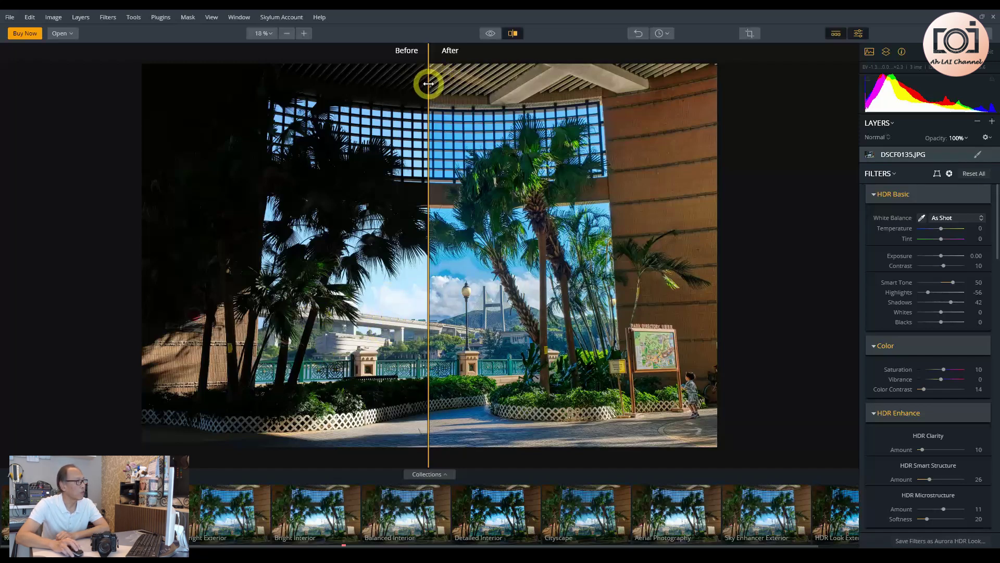
left_click_drag(429, 82, 494, 92)
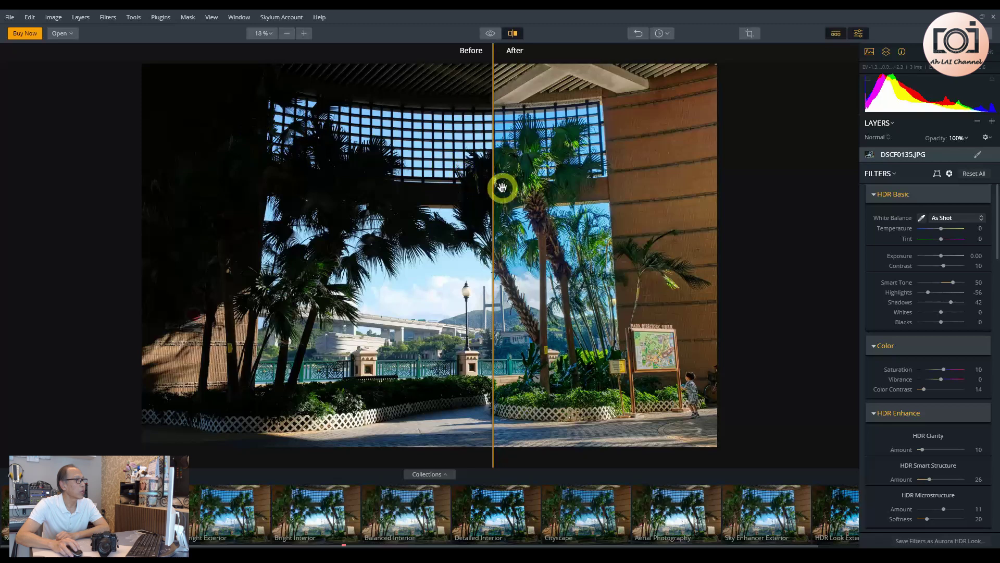
left_click_drag(493, 186, 187, 226)
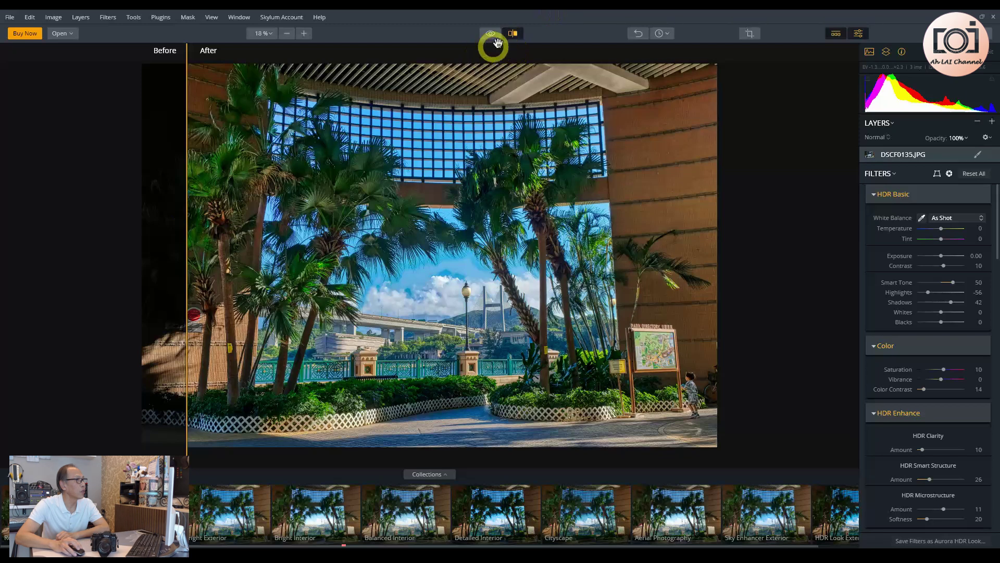
left_click(513, 33)
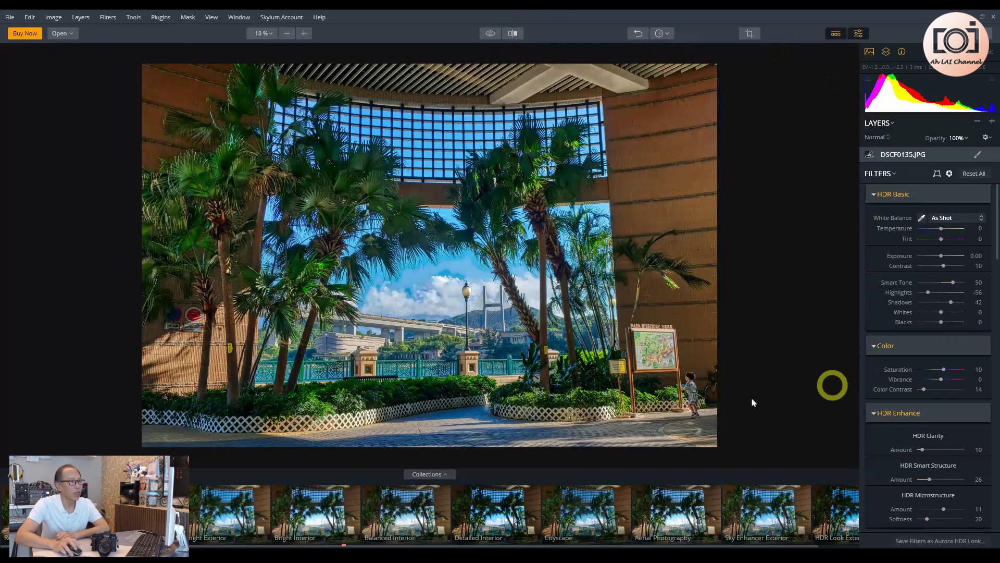
Open the export settings for saving to an image file and choose JPEG as the format.
mouse_move(955, 350)
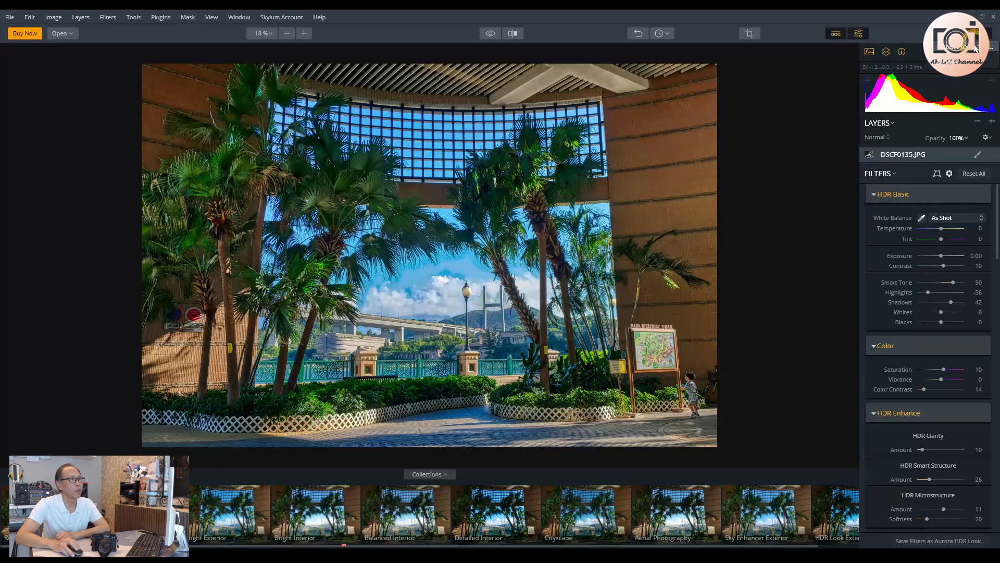
left_click(977, 49)
left_click(352, 79)
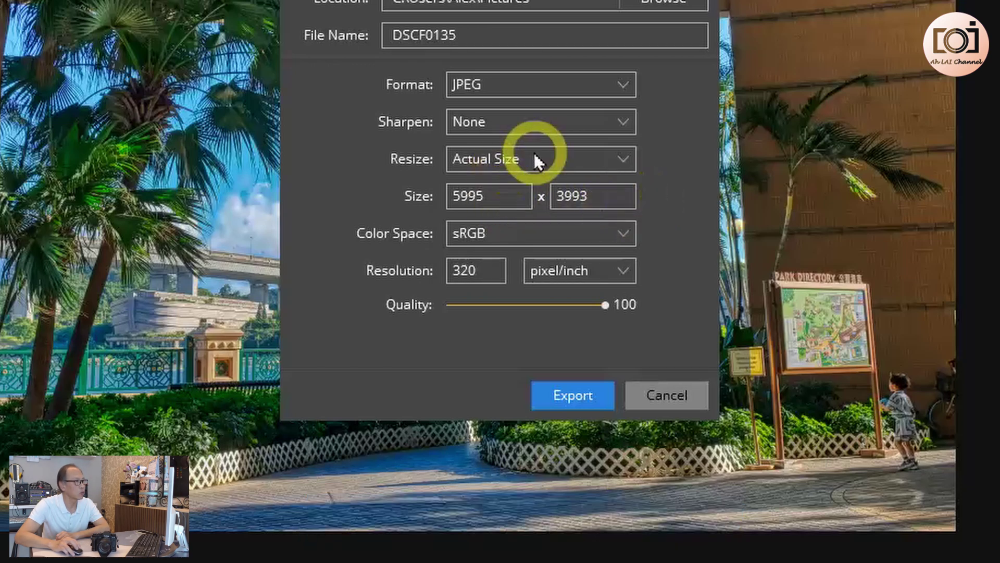
left_click(629, 82)
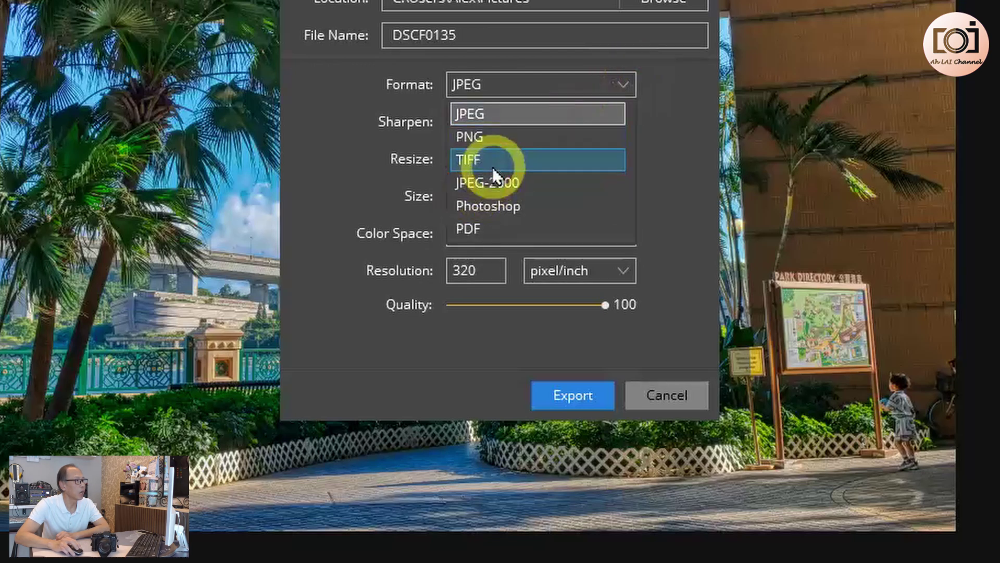
left_click(500, 112)
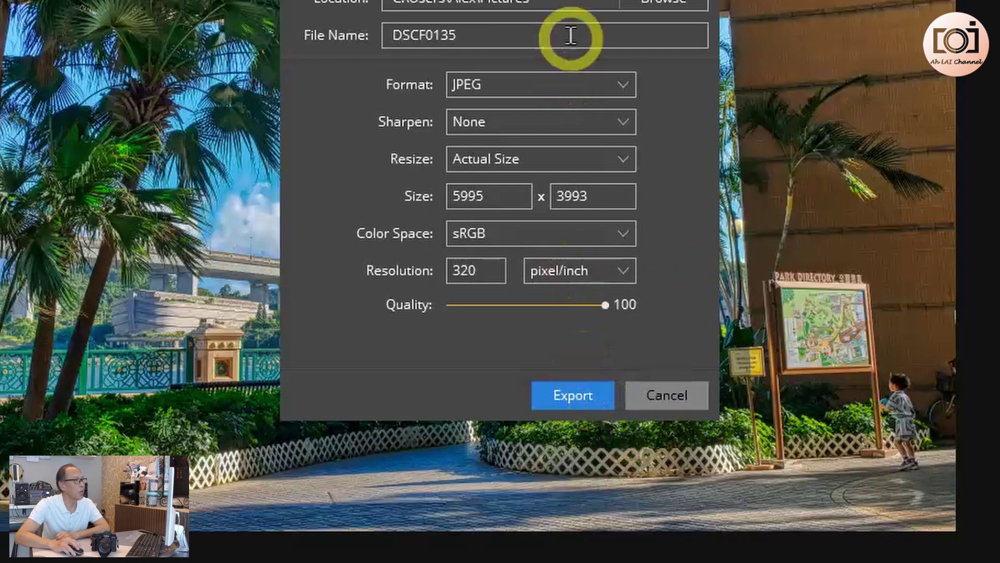
Name the output file DSCF0135-Edited and export the image.
left_click(477, 4)
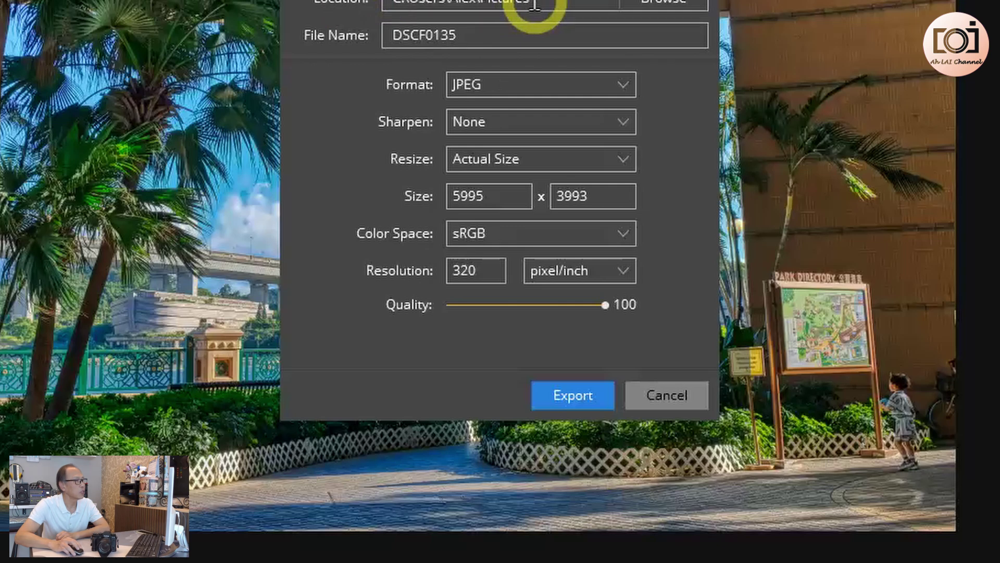
left_click(472, 34)
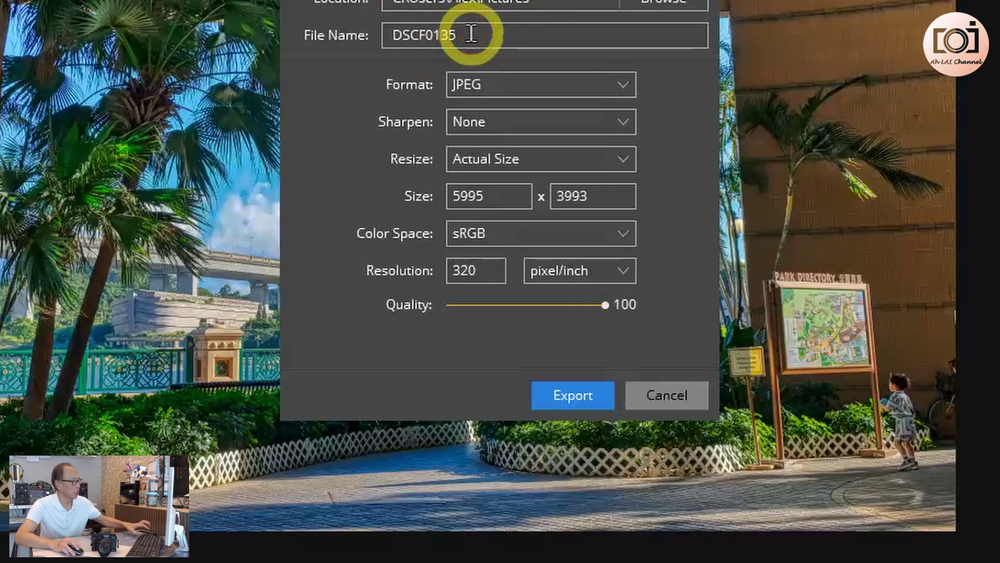
type("-")
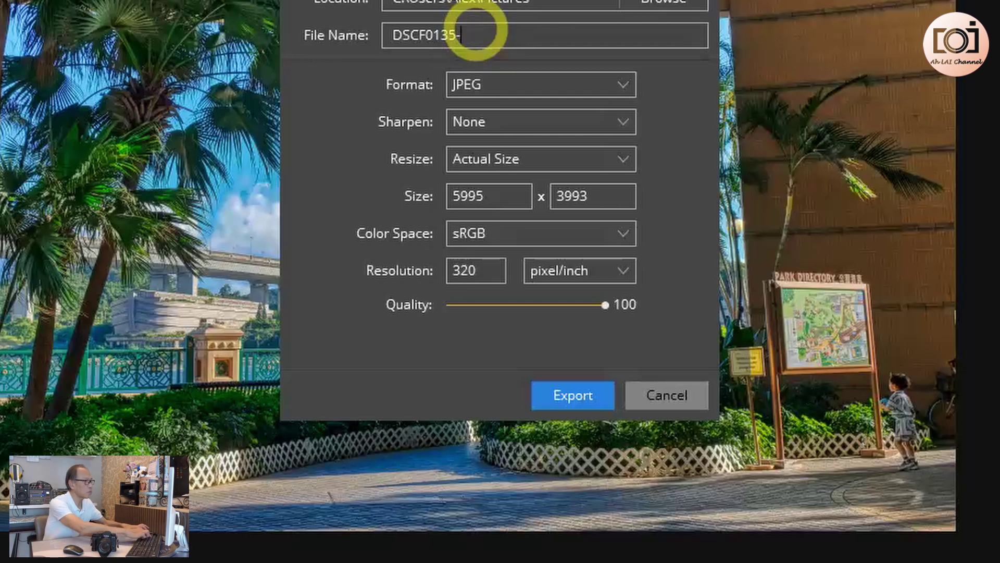
type("Edi")
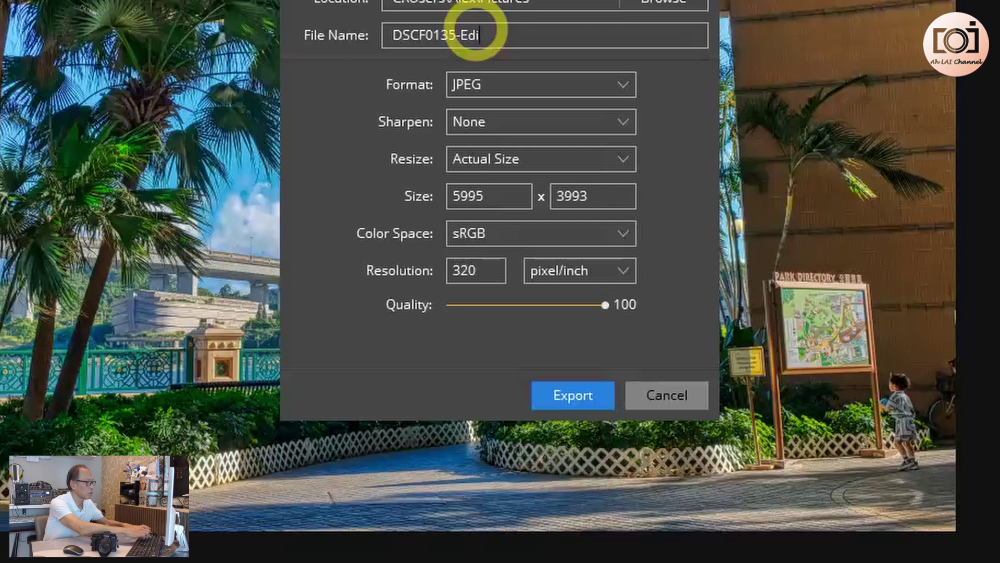
type("ted")
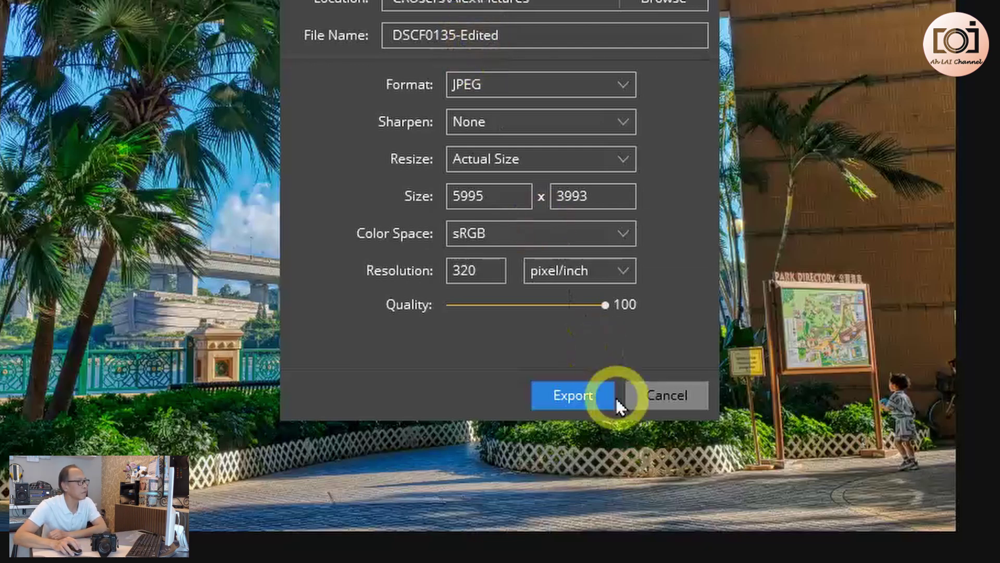
left_click(576, 395)
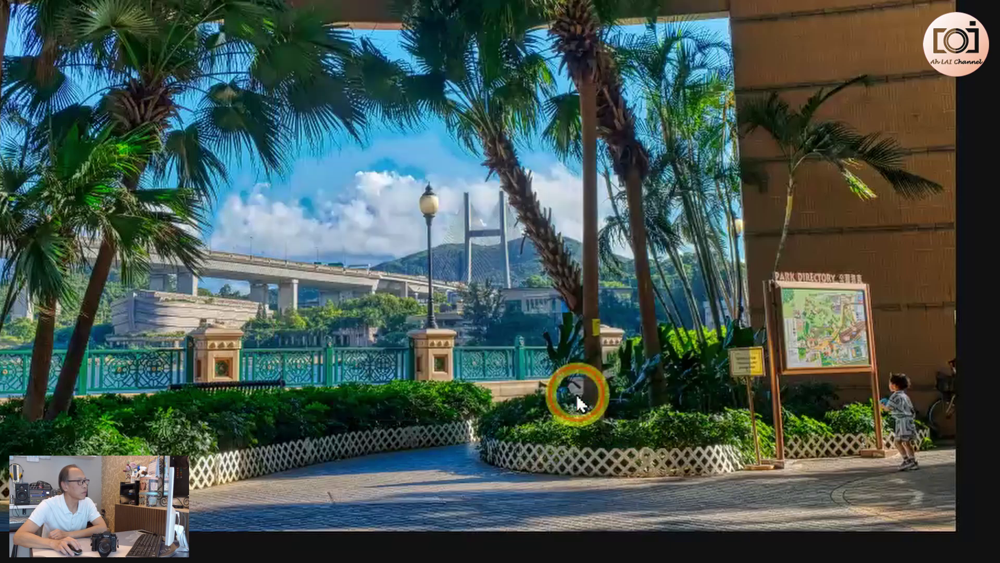